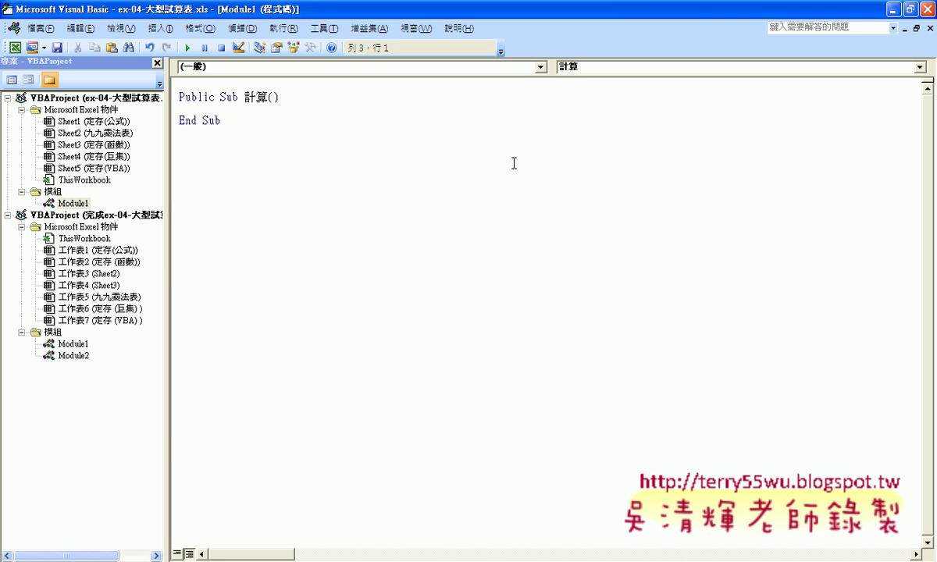
# Indent the blank line in Sub 計算 and shrink the editor so the deposit sheet shows on the left
pyautogui.press('Tab')
pyautogui.click(911, 11)
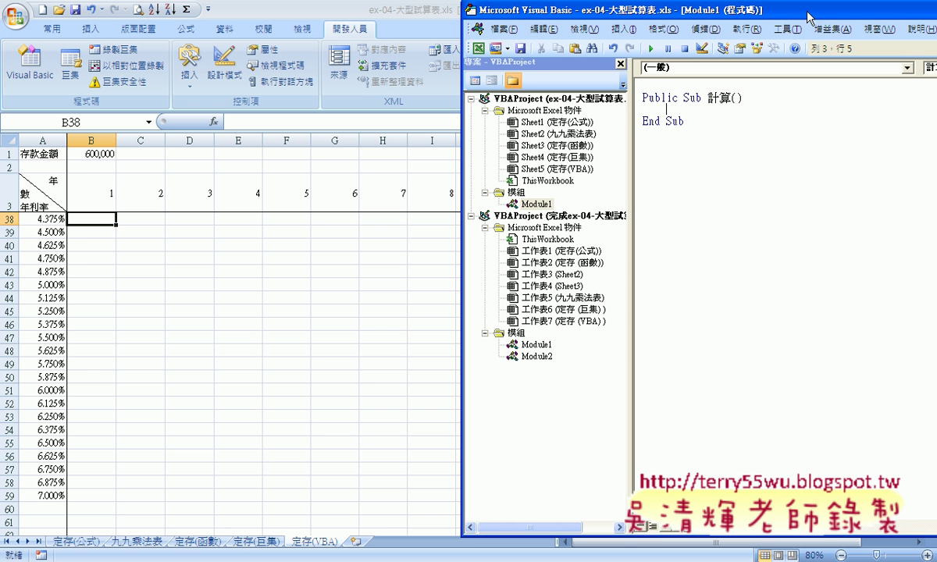
pyautogui.moveTo(766, 10); pyautogui.dragTo(705, 7)
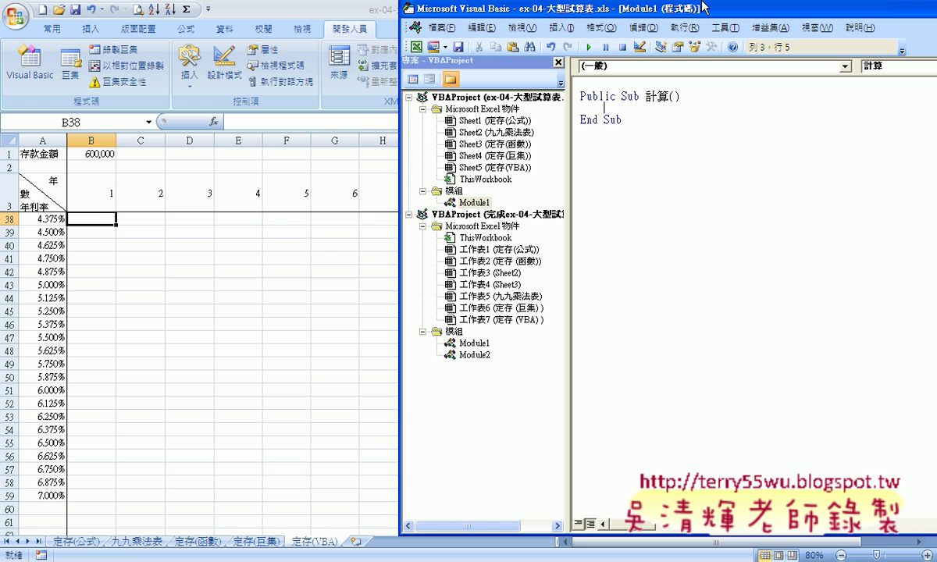
pyautogui.click(101, 225)
pyautogui.scroll(4, 98, 226)
pyautogui.scroll(7, 94, 227)
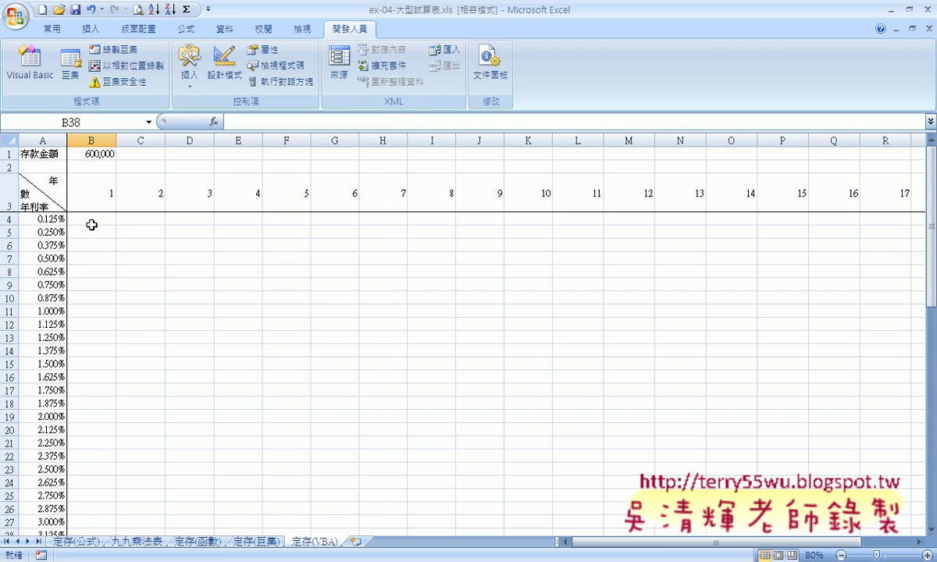
pyautogui.click(90, 225)
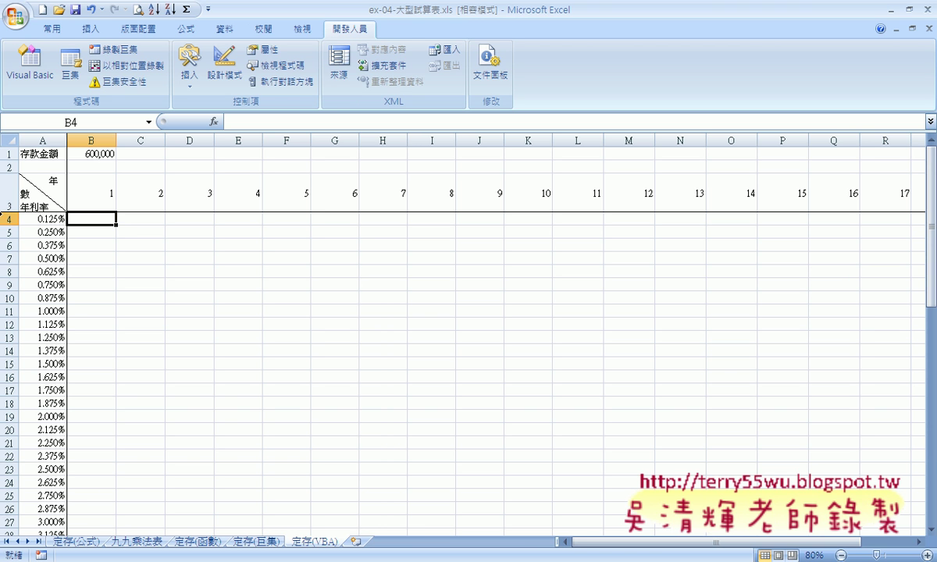
pyautogui.scroll(-6, 68, 272)
pyautogui.scroll(-5, 71, 273)
pyautogui.scroll(-3, 78, 277)
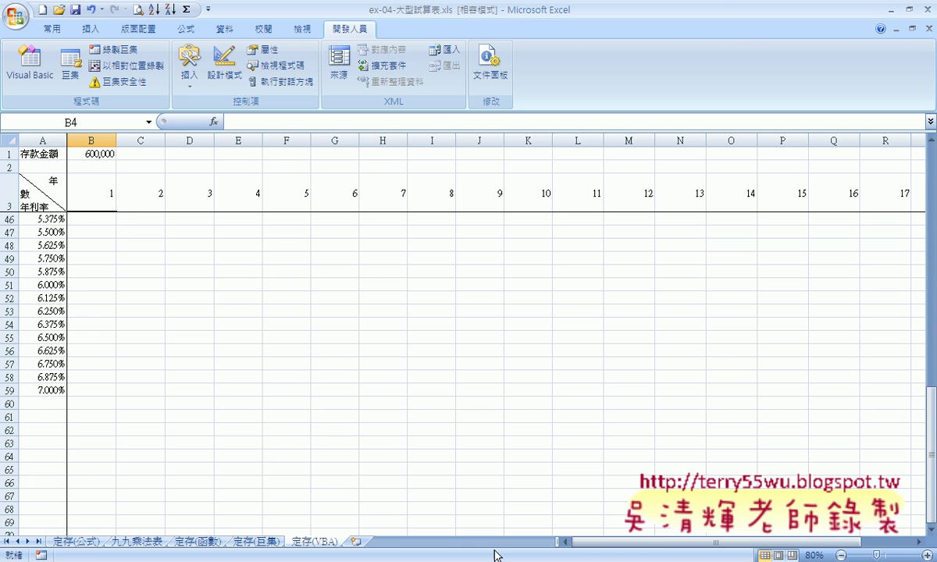
pyautogui.click(609, 552)
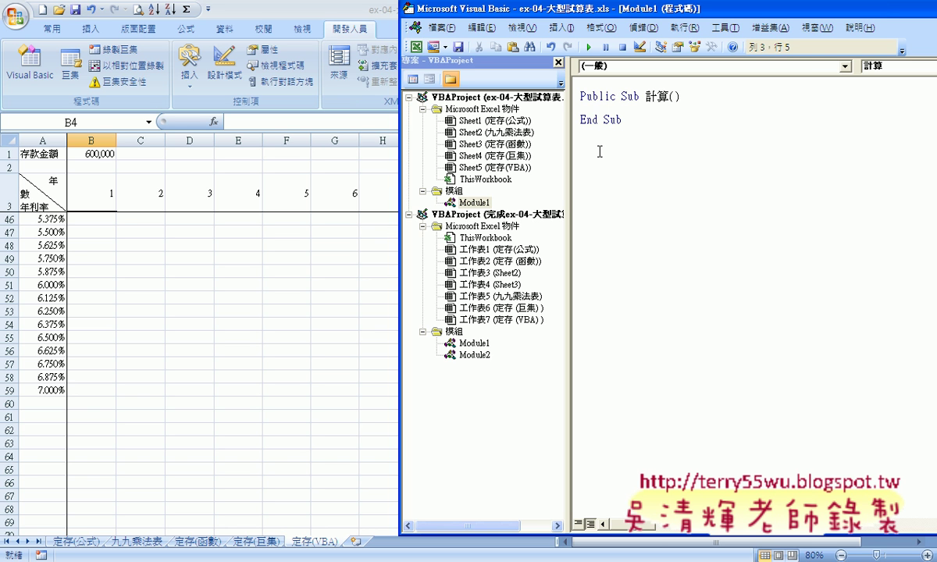
# Write a For i = 4 To 59 … Next loop with an indented blank line inside
pyautogui.write('f')
pyautogui.write('or i')
pyautogui.write('=')
pyautogui.write('4')
pyautogui.write(' to ')
pyautogui.write('59')
pyautogui.press('Return')
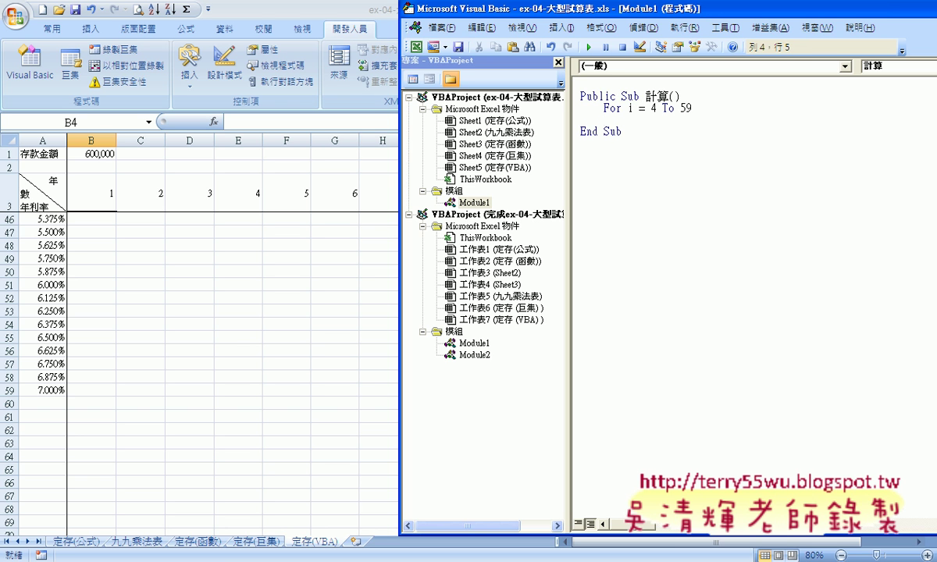
pyautogui.press('Return')
pyautogui.write('n')
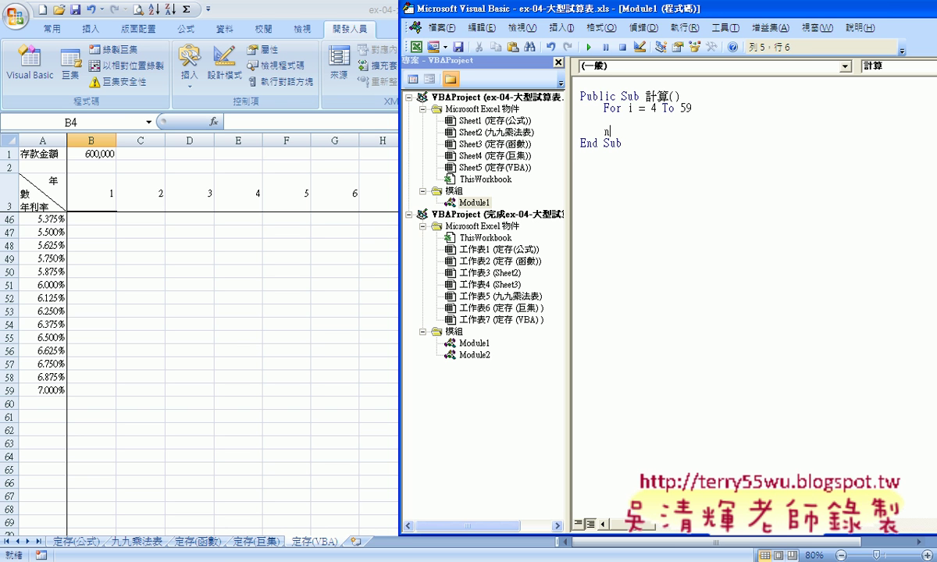
pyautogui.write('ext')
pyautogui.press('Up')
pyautogui.press('Tab')
# Check the loop's start value 4 and end value 59, then return to the empty body line
pyautogui.click(652, 108)
pyautogui.doubleClick(653, 109)
pyautogui.doubleClick(688, 108)
pyautogui.doubleClick(653, 109)
pyautogui.press('End')
pyautogui.press('Down')
# Scroll the deposit sheet to the top, confirm rates start at cell B4, and return to the editor
pyautogui.click(100, 234)
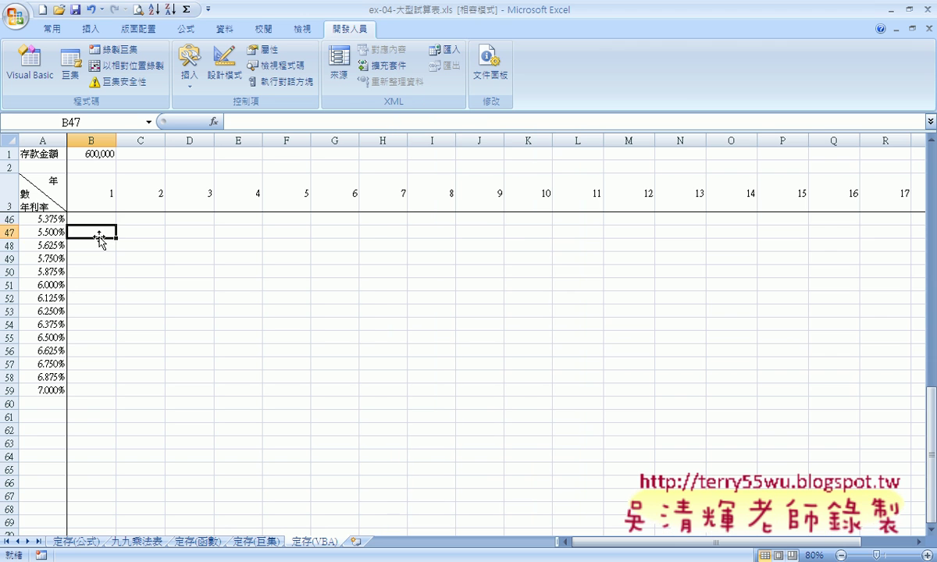
pyautogui.scroll(8, 99, 238)
pyautogui.scroll(6, 99, 238)
pyautogui.click(107, 222)
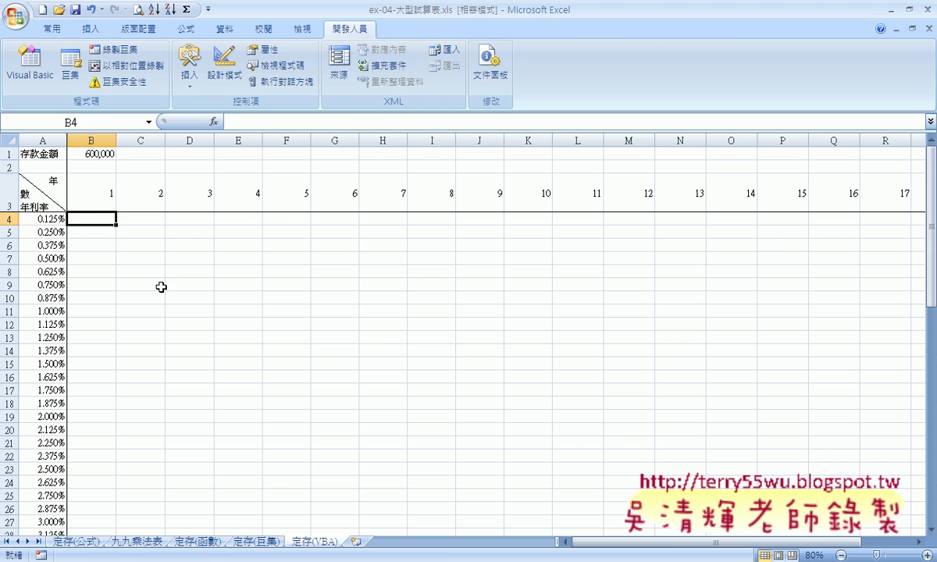
pyautogui.click(546, 559)
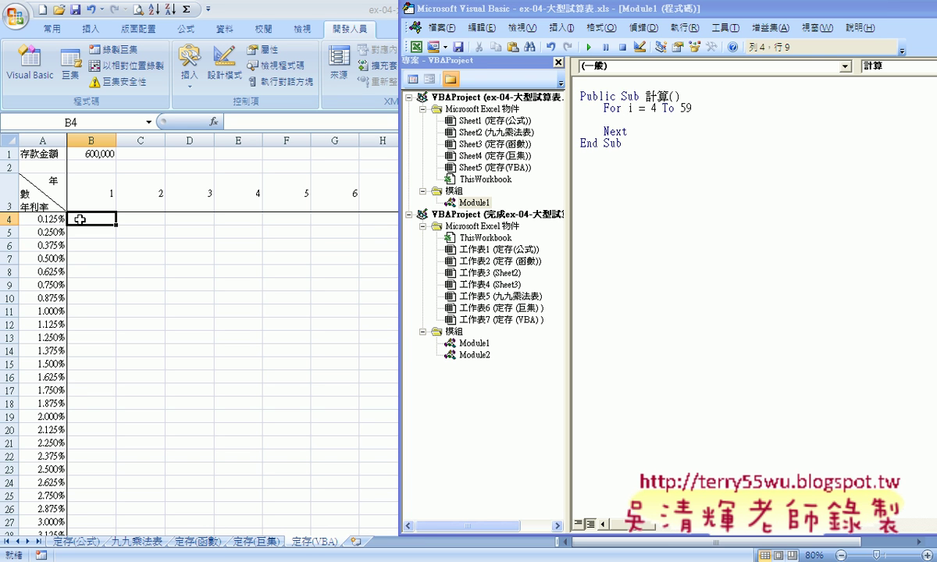
# Type cells( on the blank loop line so its RowIndex and ColumnIndex hints appear
pyautogui.write('c')
pyautogui.write('ell')
pyautogui.write('s')
pyautogui.write('(')
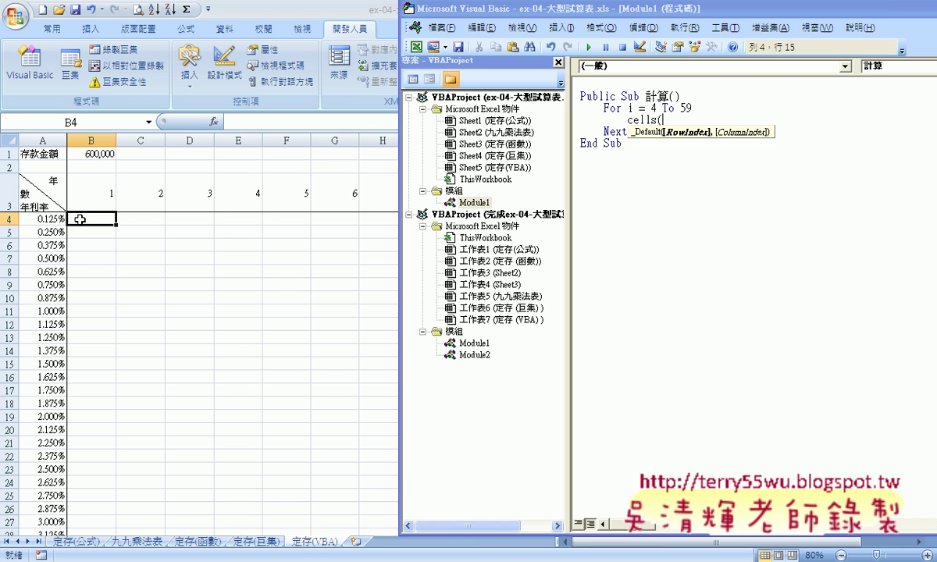
# Write the cell reference cells(i,"A"), replacing the numeric column 1 with "A"
pyautogui.write('i')
pyautogui.write(',')
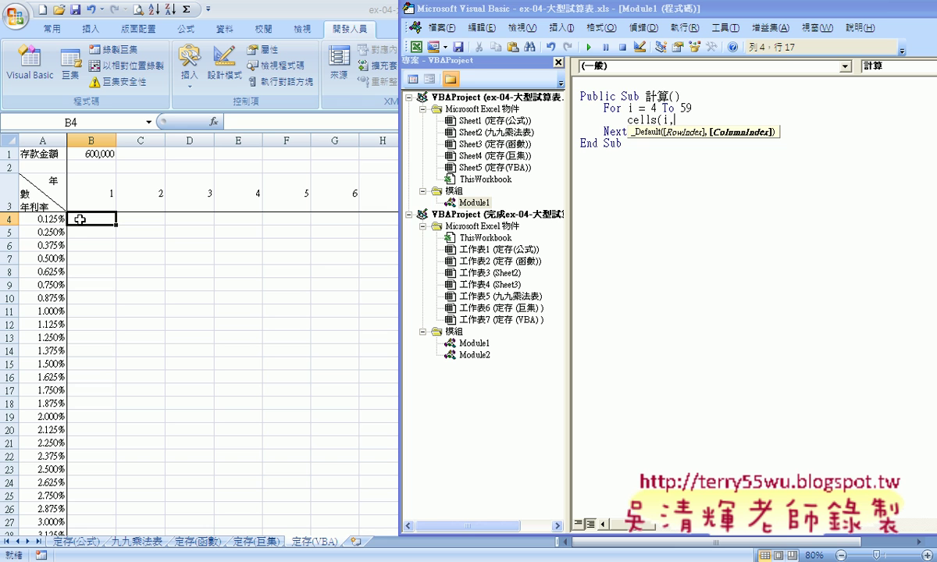
pyautogui.write('1')
pyautogui.press('BackSpace')
pyautogui.write('"')
pyautogui.write('A')
pyautogui.write(')')
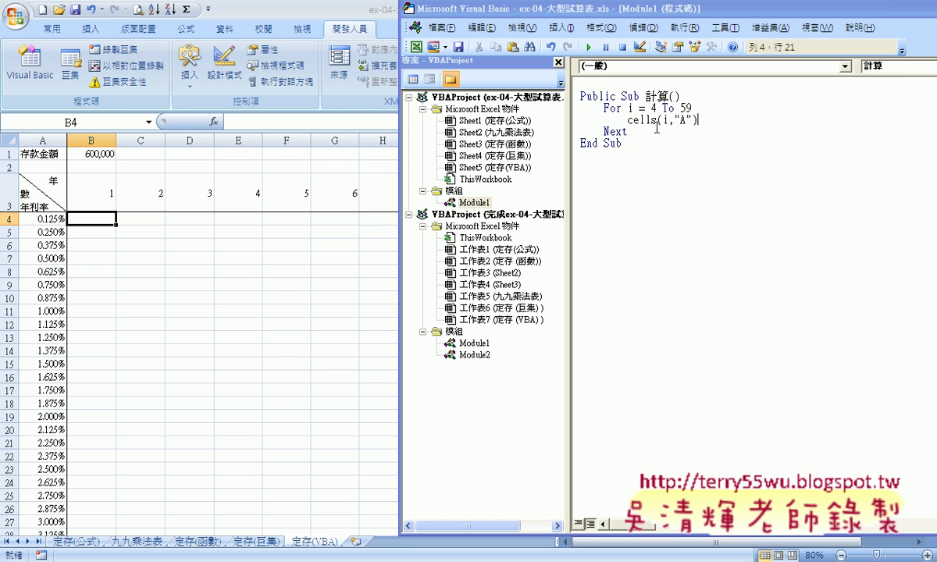
# Assign the quoted string "1*" to cells(i,"A"), discarding the .formula attempt
pyautogui.write('=')
pyautogui.press('BackSpace')
pyautogui.write('.')
pyautogui.write('f')
pyautogui.write('o')
pyautogui.write('rm')
pyautogui.write('ula')
pyautogui.press('BackSpace')
pyautogui.press('BackSpace')
pyautogui.press('BackSpace')
pyautogui.press('BackSpace')
pyautogui.press('BackSpace')
pyautogui.press('BackSpace')
pyautogui.press('BackSpace')
pyautogui.press('BackSpace')
pyautogui.write('=')
pyautogui.write('""')
pyautogui.press('Left')
pyautogui.write('b')
pyautogui.write('1')
pyautogui.write('*')
pyautogui.press('Left')
pyautogui.press('Left')
pyautogui.press('BackSpace')
pyautogui.write('b')
pyautogui.press('BackSpace')
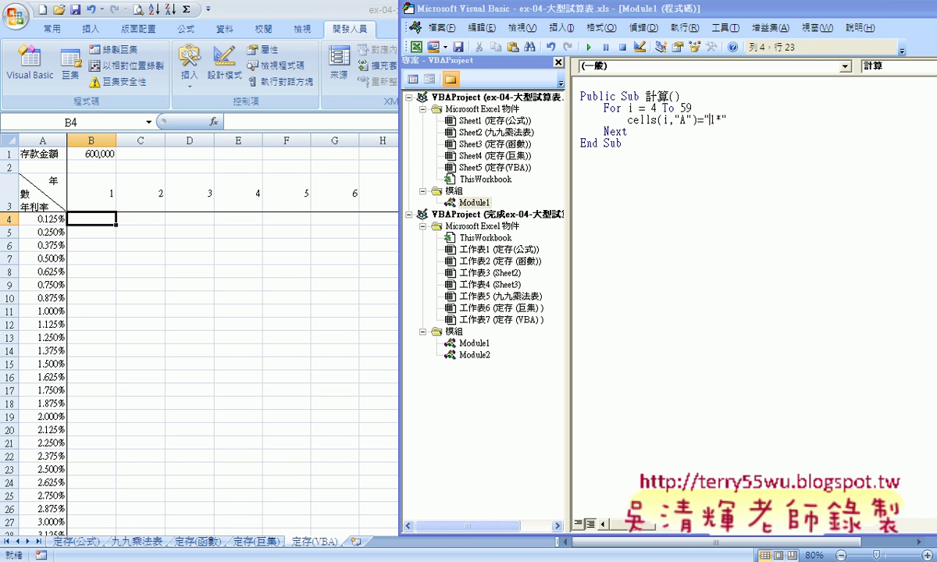